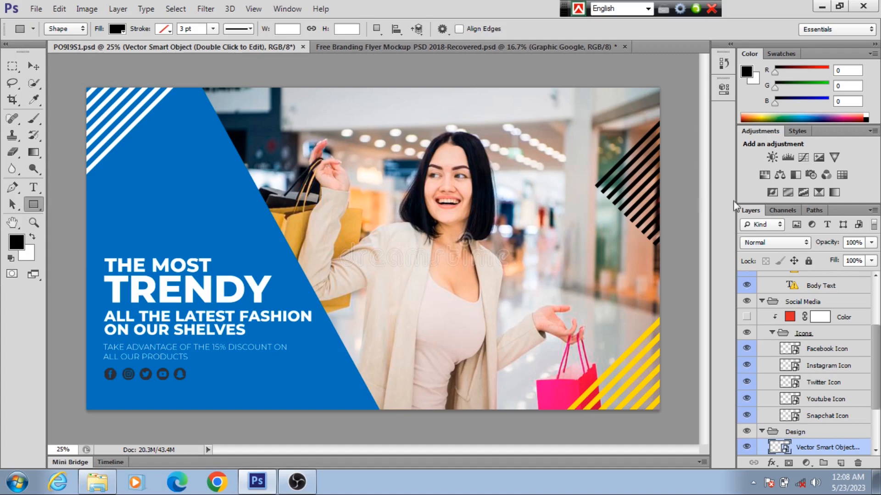
- Collapse the Text, Social Media and Design layer groups
scroll(843, 338, "up", 3)
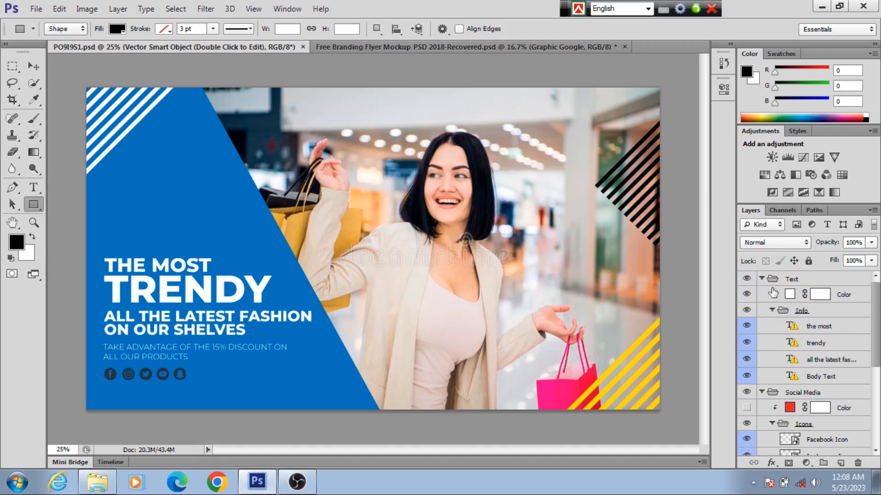
left_click(762, 278)
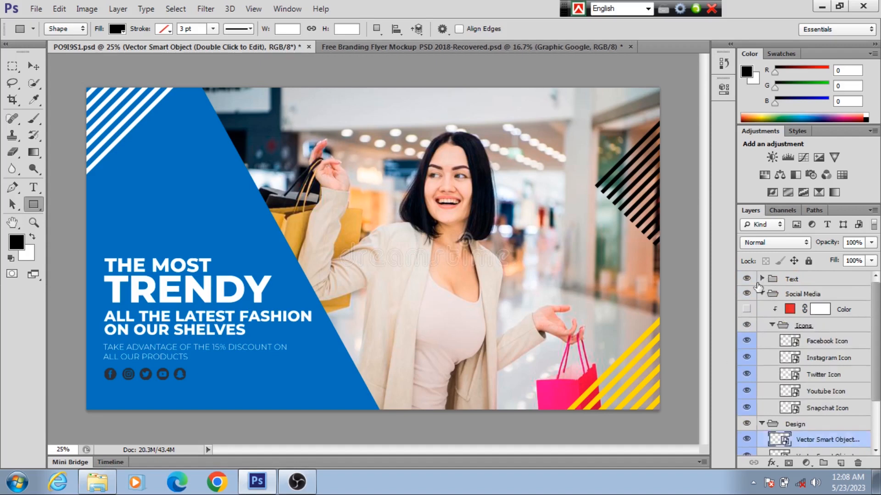
left_click(762, 294)
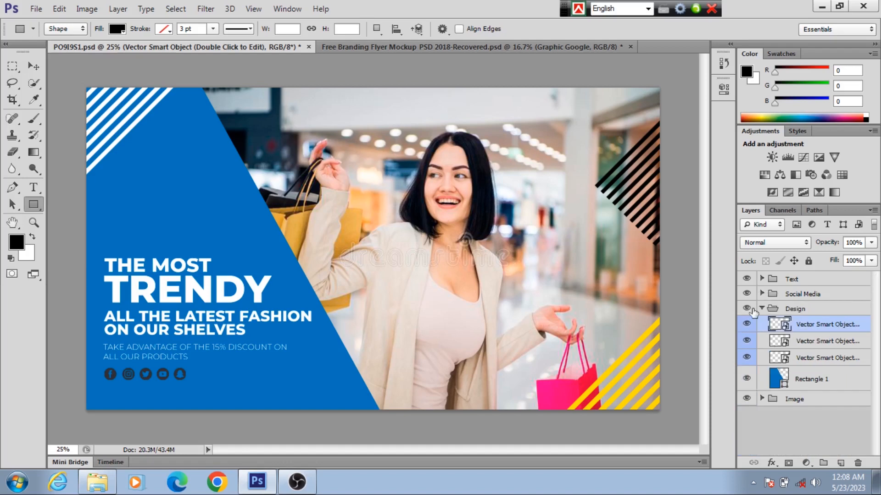
left_click(761, 309)
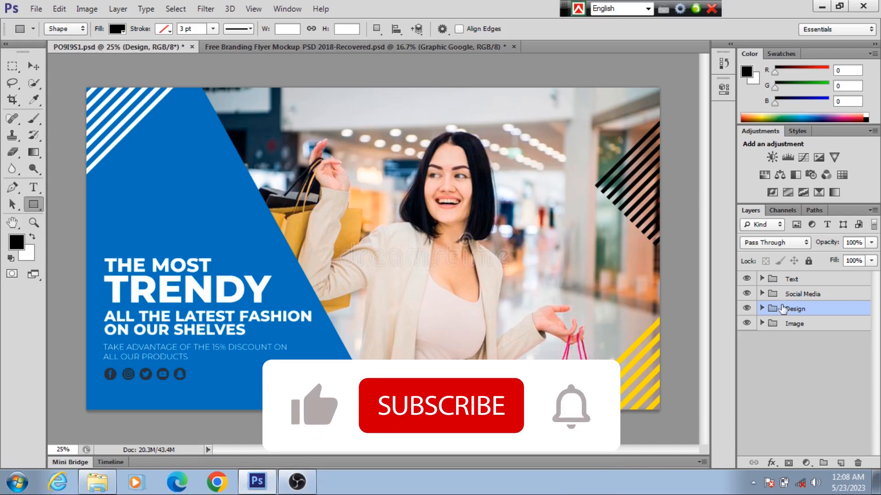
- Inspect the Image group by toggling the visibility of its placeholder photo layer off and on, and collapse the group again
left_click(761, 324)
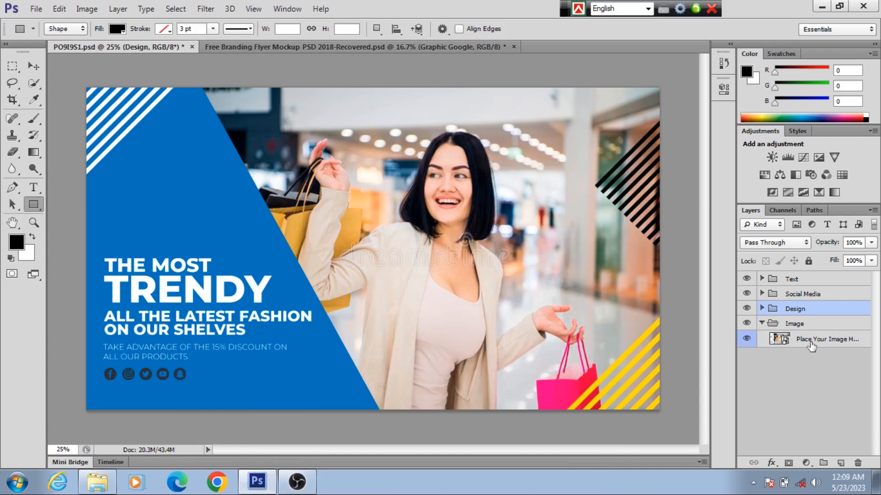
left_click(746, 340)
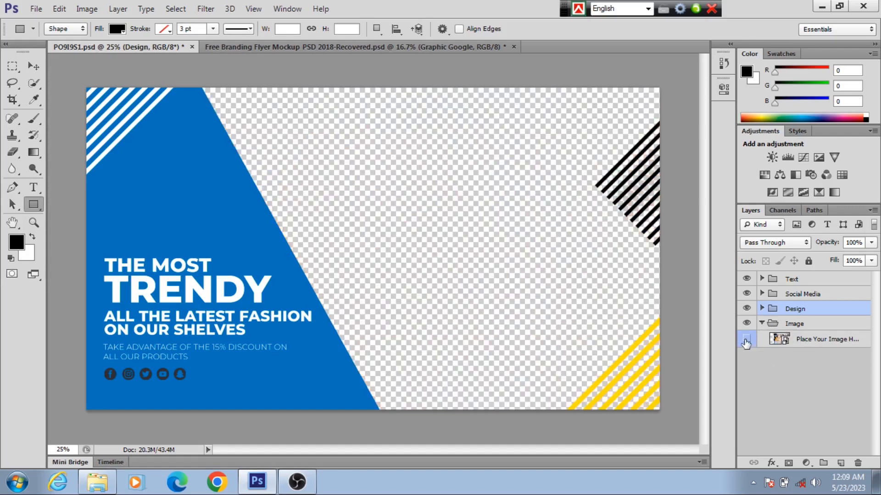
left_click(746, 339)
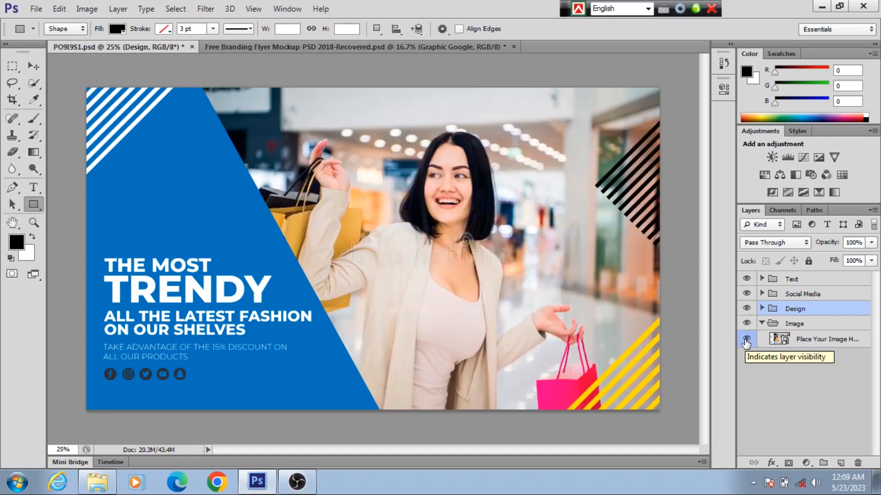
left_click(747, 340)
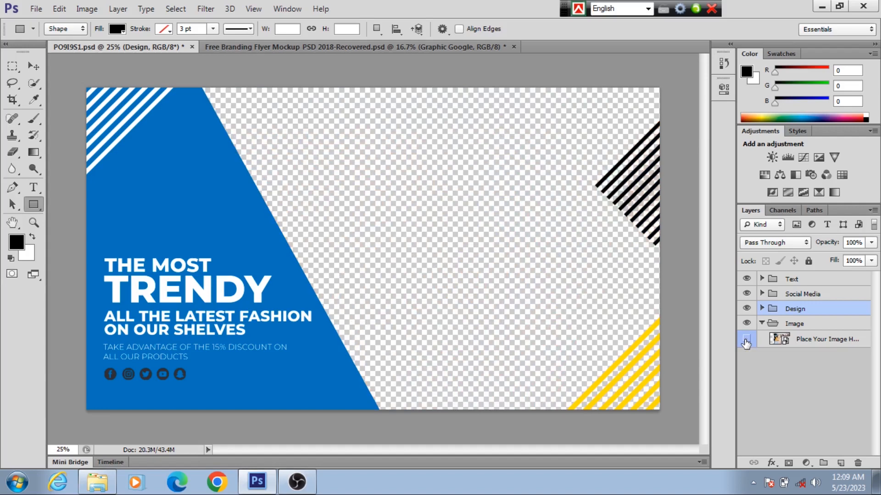
left_click(746, 340)
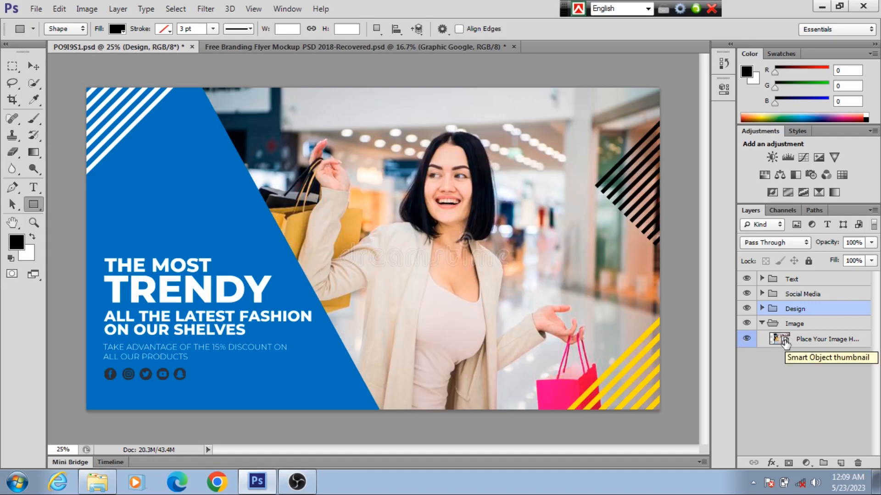
left_click(763, 324)
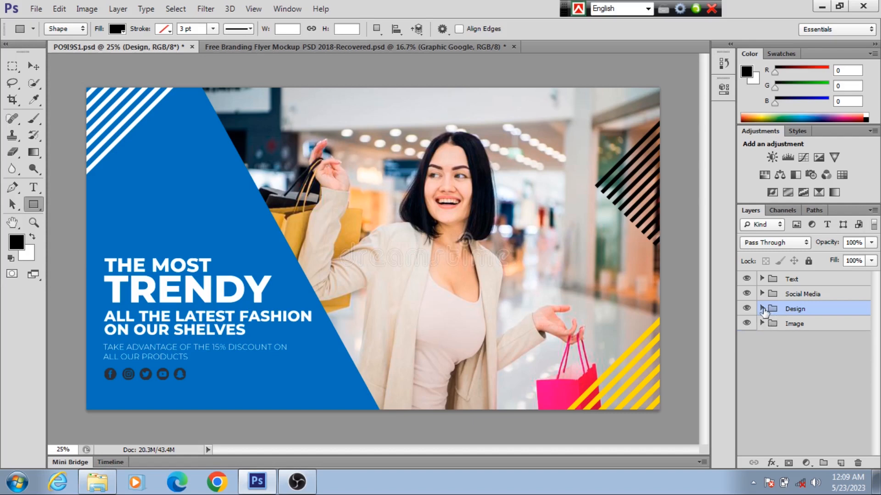
- Open the topmost vector smart object in the Design group, and open its nested Vector Smart Object layer for editing in Illustrator
left_click(762, 308)
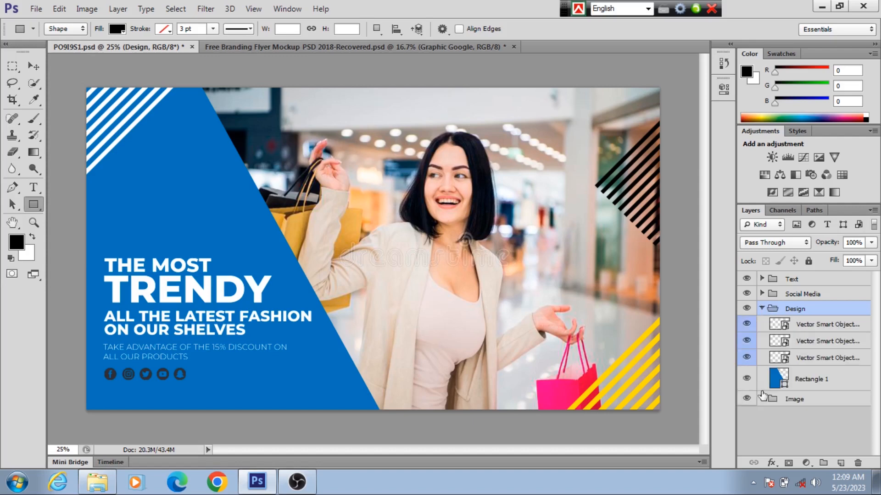
left_click(787, 329)
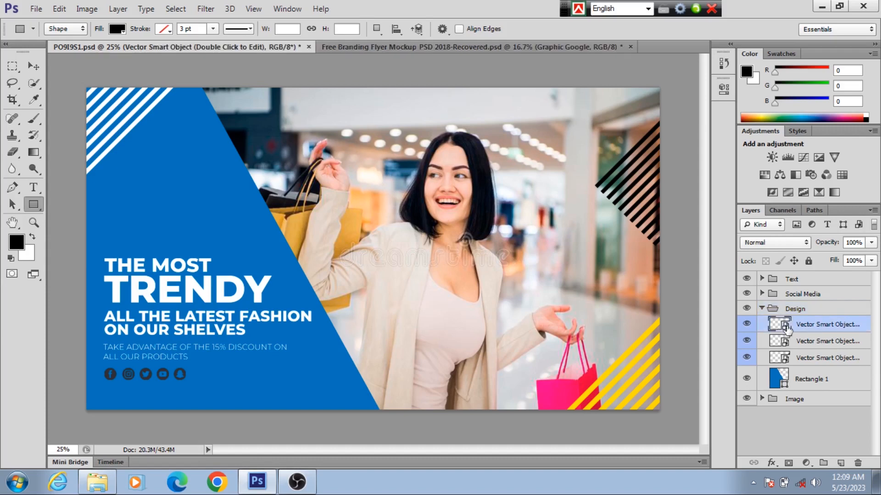
double_click(786, 328)
left_click(471, 204)
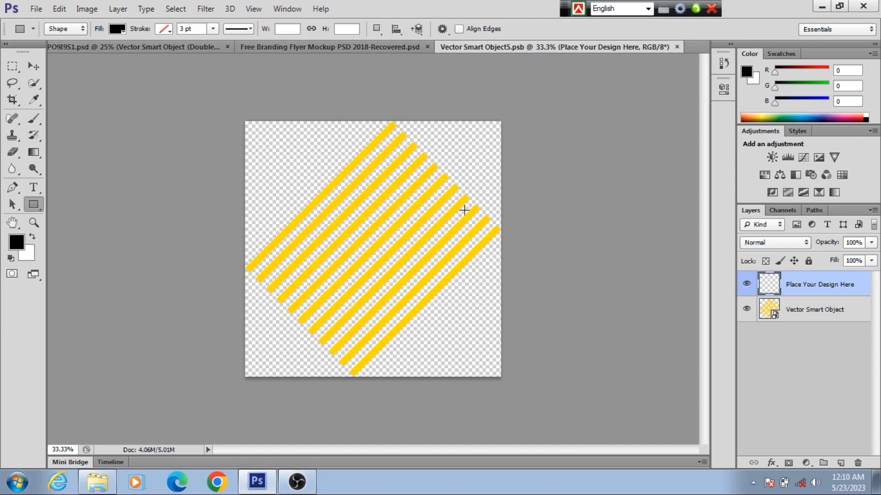
double_click(773, 316)
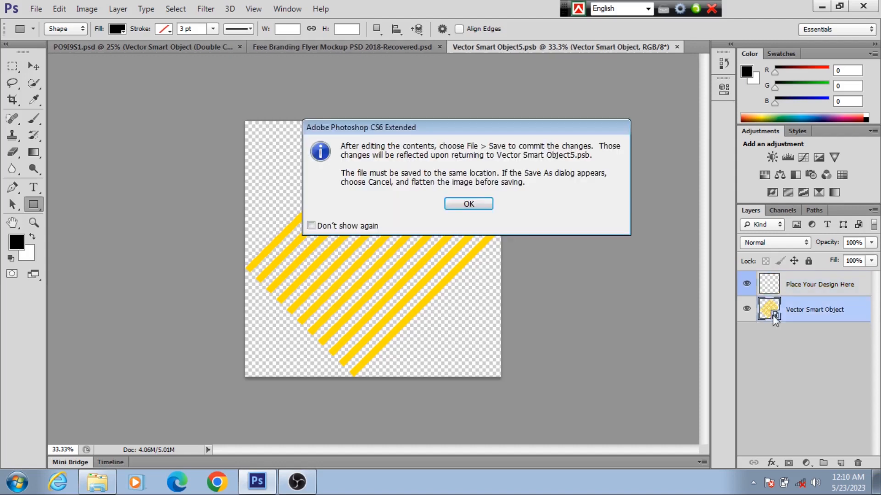
left_click(460, 203)
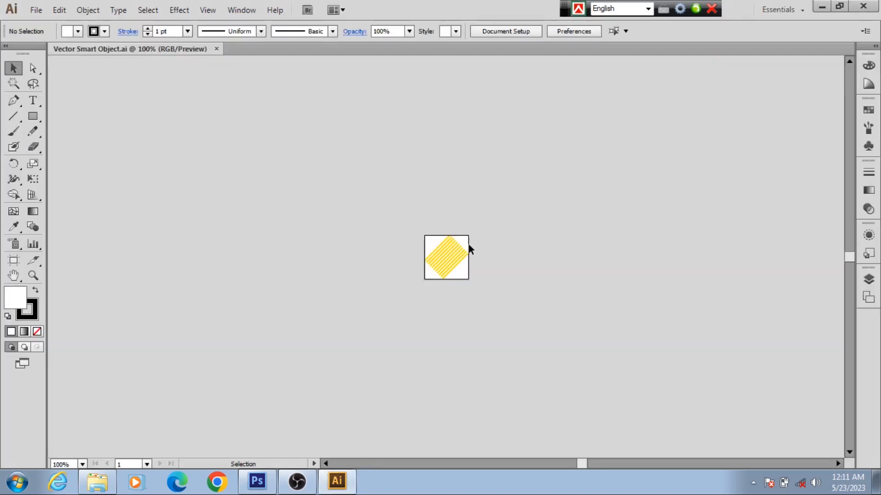
- Select all the yellow diagonal stripes and change their fill color to blue
scroll(467, 249, "up", 2, "alt")
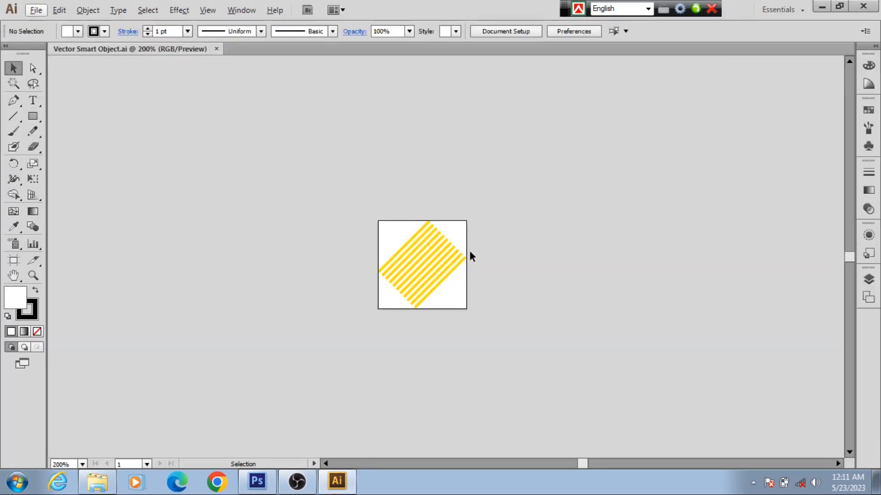
scroll(469, 251, "up", 4, "alt")
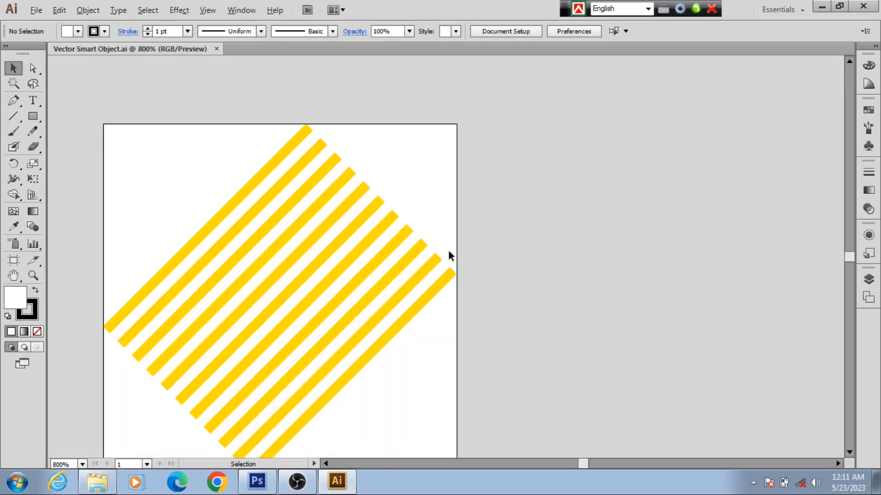
scroll(448, 249, "down", 1, "alt")
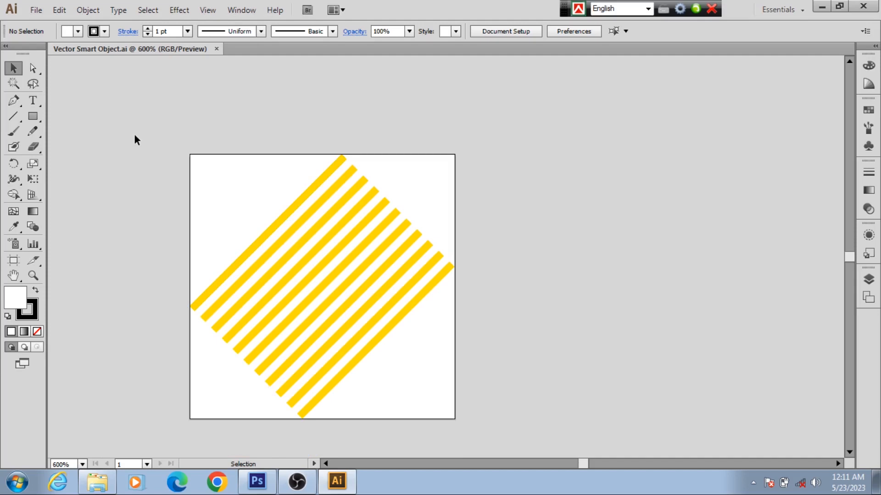
left_click_drag(255, 221, 343, 309)
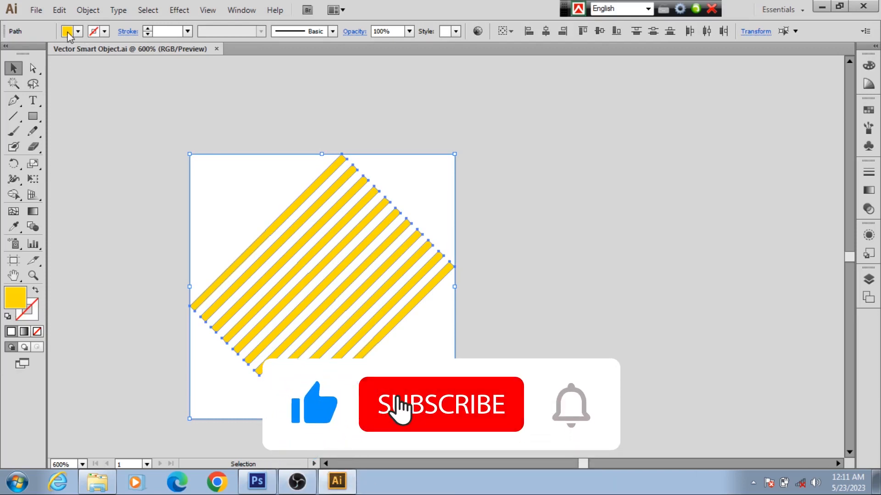
left_click(68, 32)
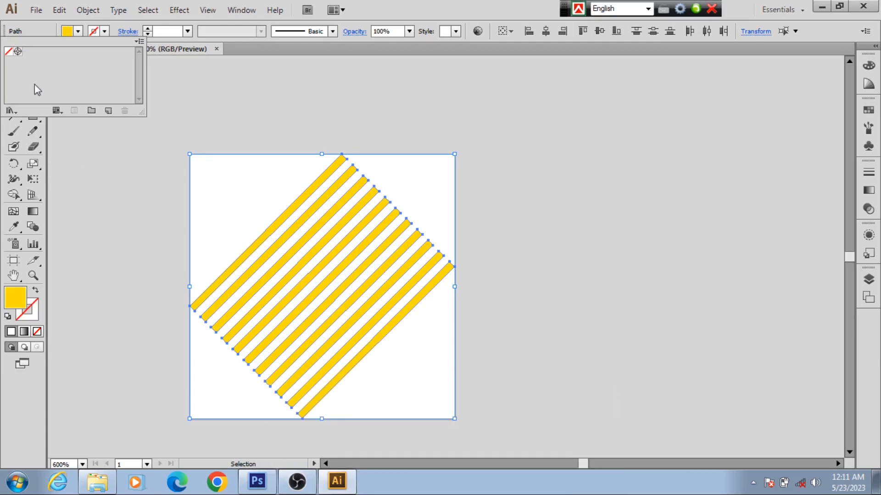
left_click(18, 291)
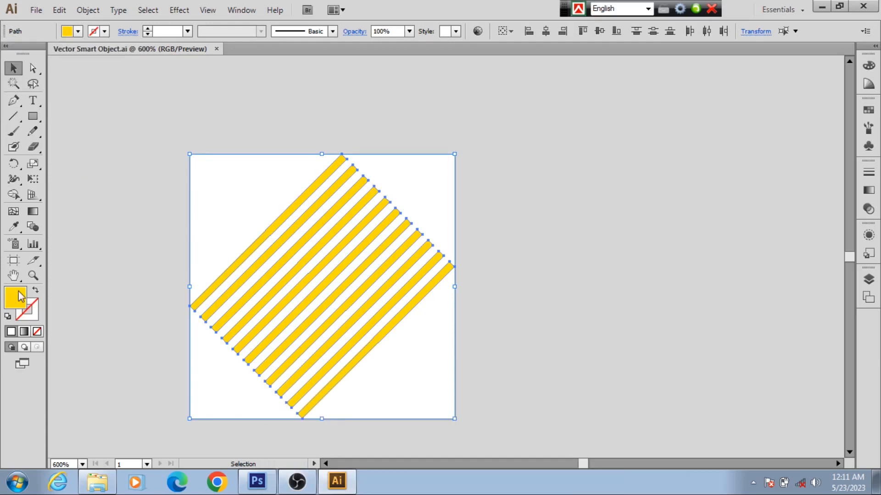
double_click(19, 291)
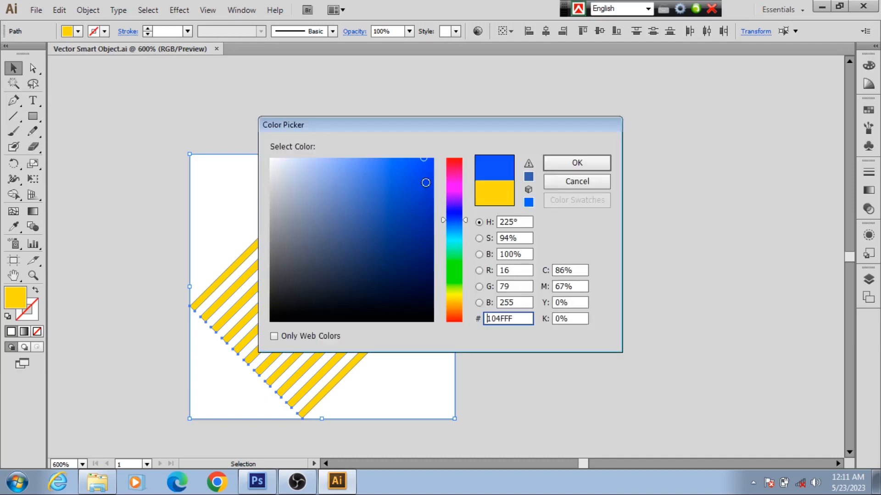
key("Return")
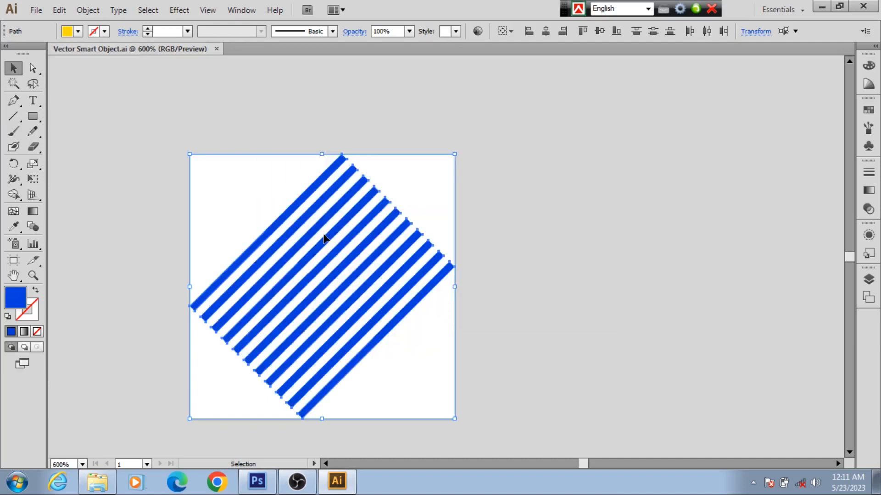
- Save the recolored stripes, switch back to Photoshop and close the Vector Smart Object5.psb document
key("ctrl+s")
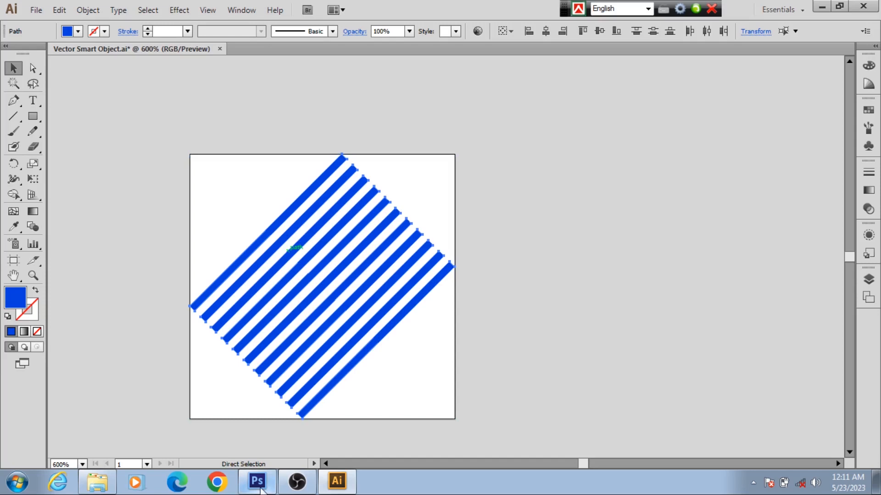
left_click(259, 487)
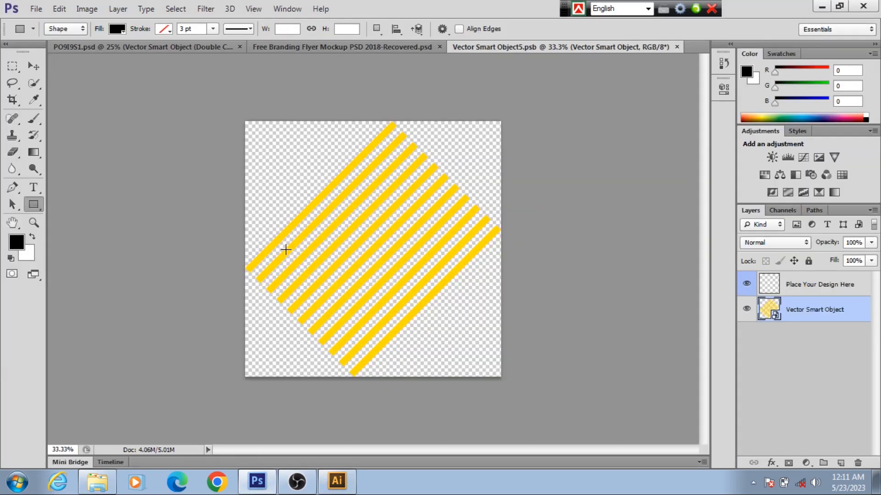
left_click(678, 47)
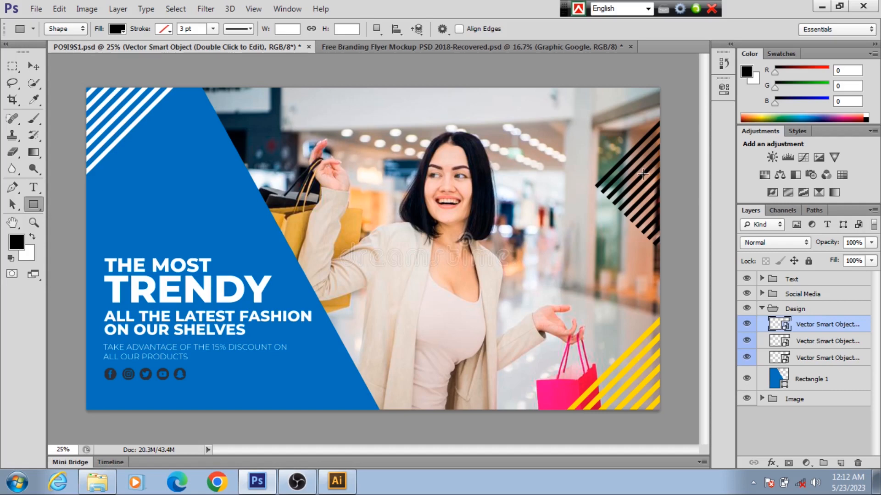
- Try deleting the yellow stripes from the banner's lower-right corner and undo the deletion
key("Delete")
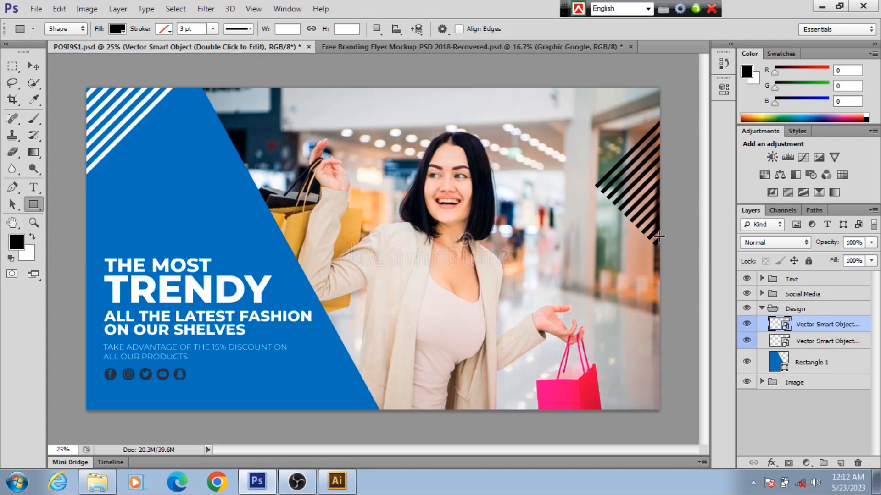
key("ctrl+z")
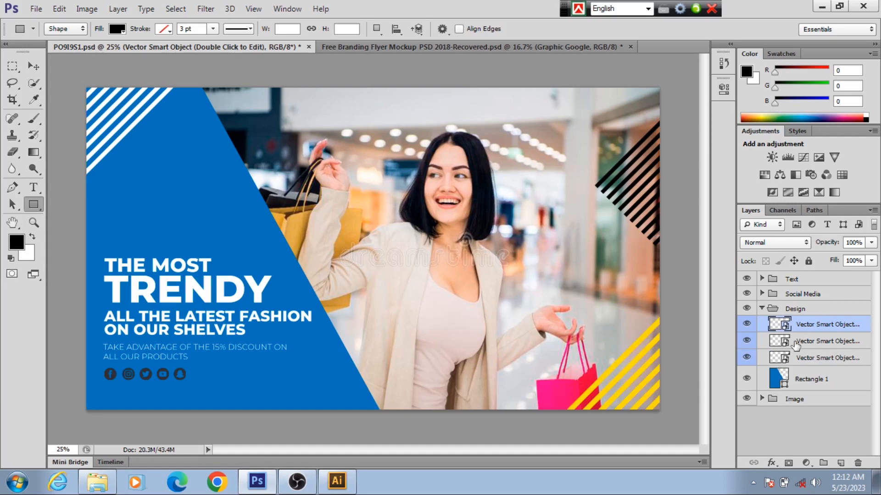
- Hide the black diagonal stripes layer in the Design group and collapse the group
left_click(796, 343)
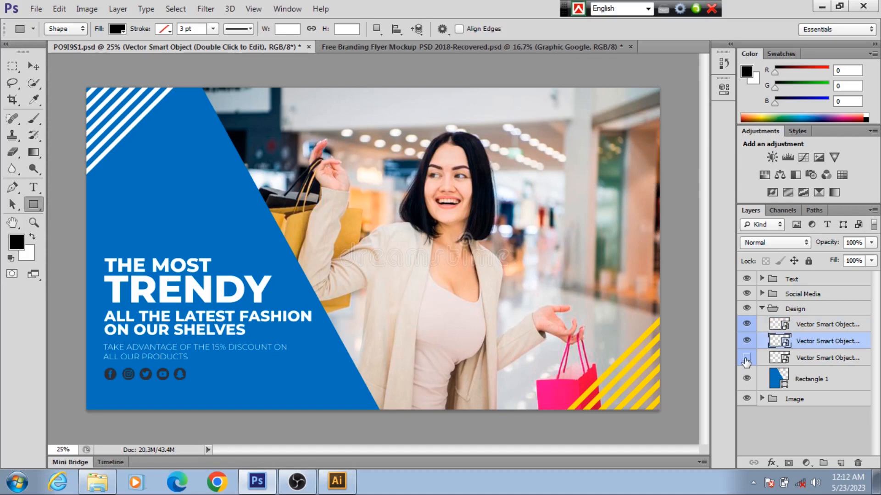
left_click(757, 359)
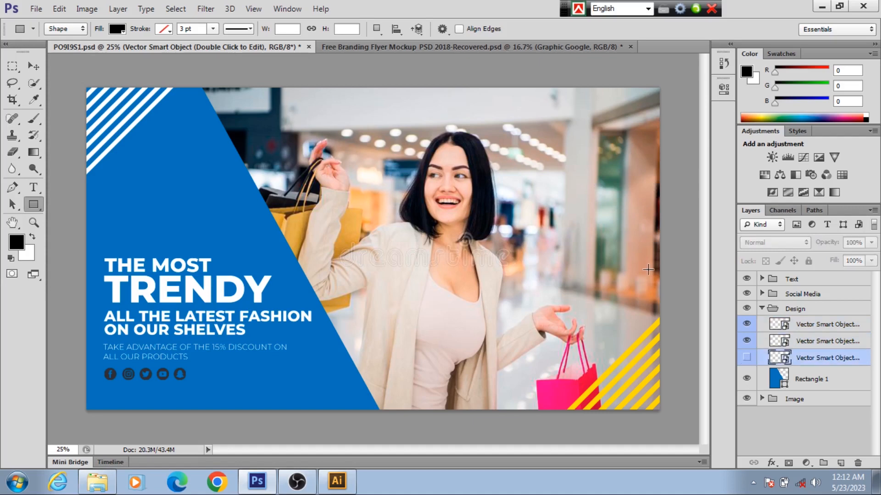
left_click(761, 309)
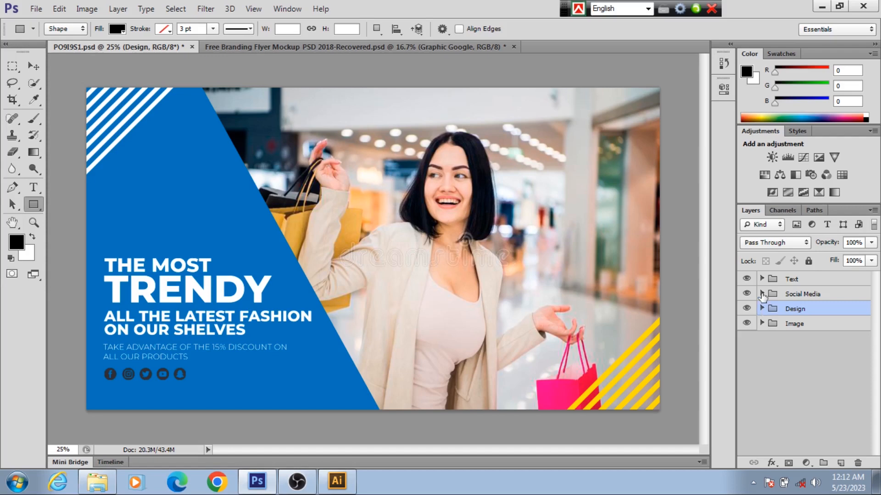
- Expand the Social Media group and check the Facebook and Instagram icon layers by toggling their visibility off and on
left_click(761, 293)
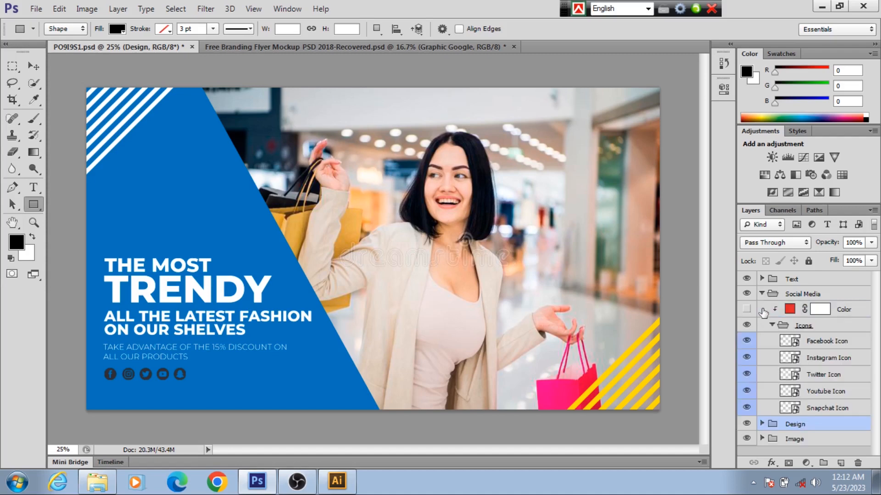
left_click(746, 342)
left_click(747, 341)
left_click(747, 357)
left_click(747, 358)
- Change the Social Media group's Color fill layer to turquoise, #1cecdb
double_click(789, 309)
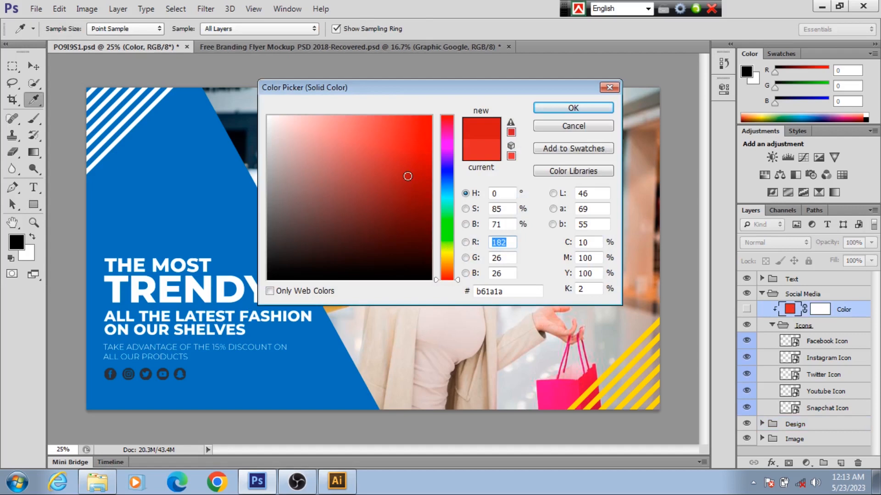
left_click(447, 200)
left_click(412, 128)
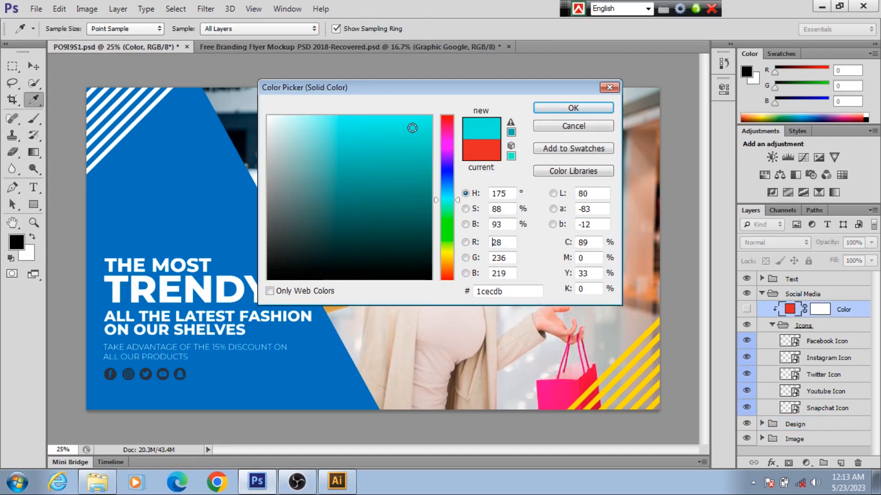
key("Return")
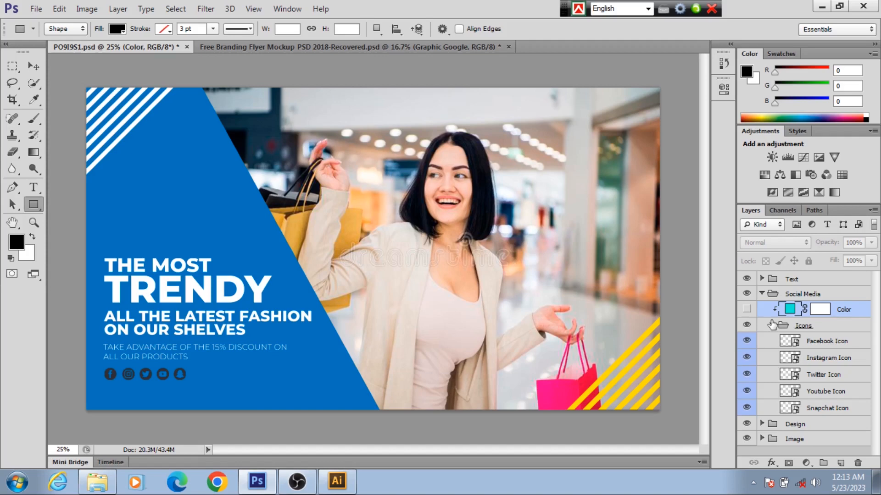
- Show the Social Media group's Color layer and open the Facebook Icon smart object through to its vector artwork in Illustrator
left_click(746, 309)
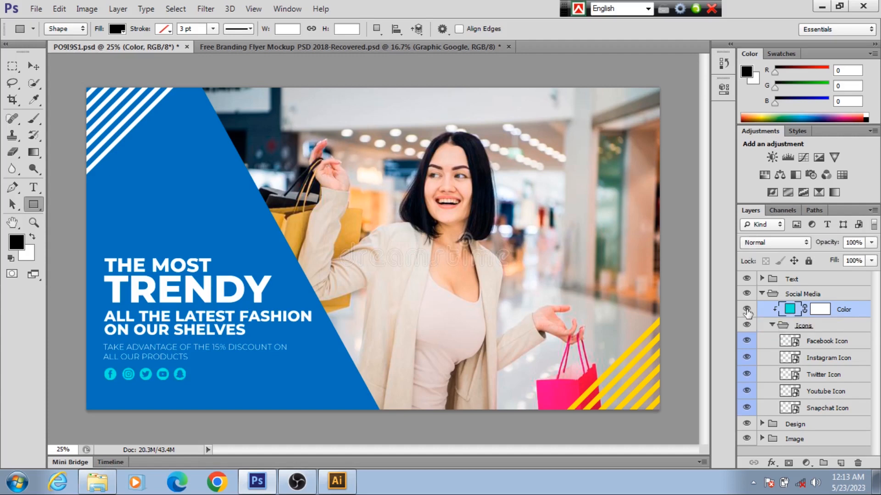
double_click(796, 342)
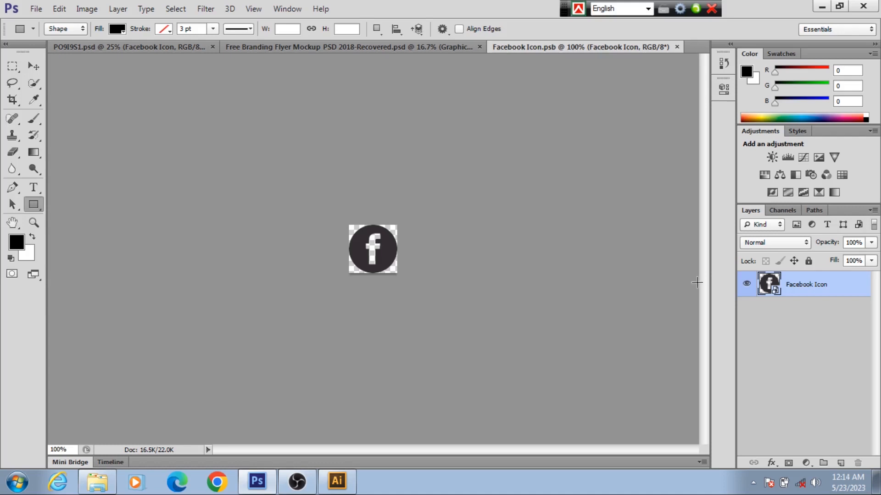
double_click(789, 293)
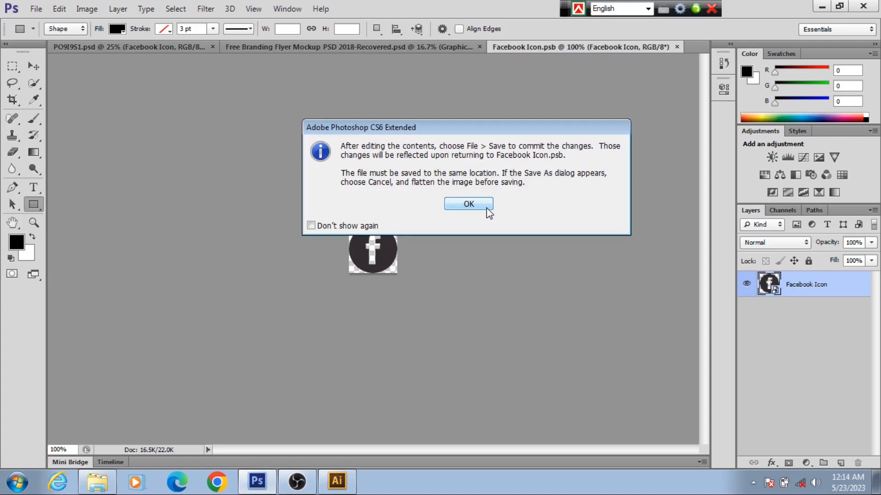
left_click(487, 210)
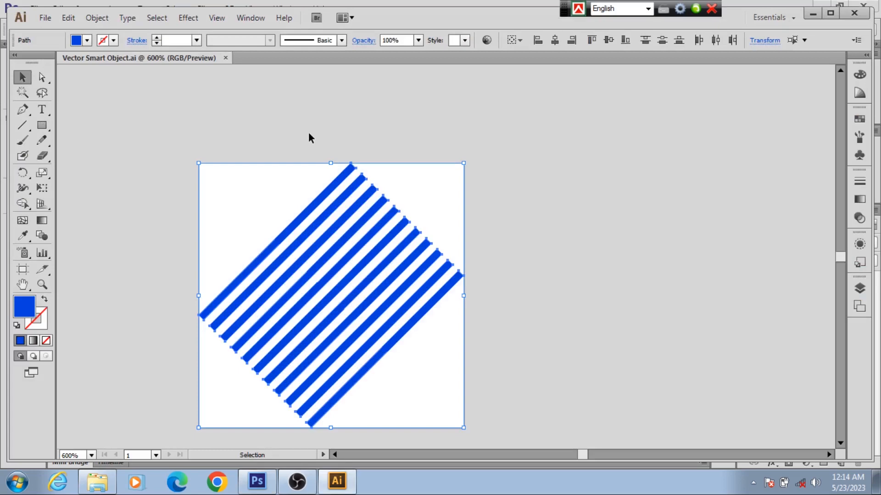
- Select the Facebook icon artwork in Illustrator, return to Photoshop and close Facebook Icon.psb
key("ctrl+w")
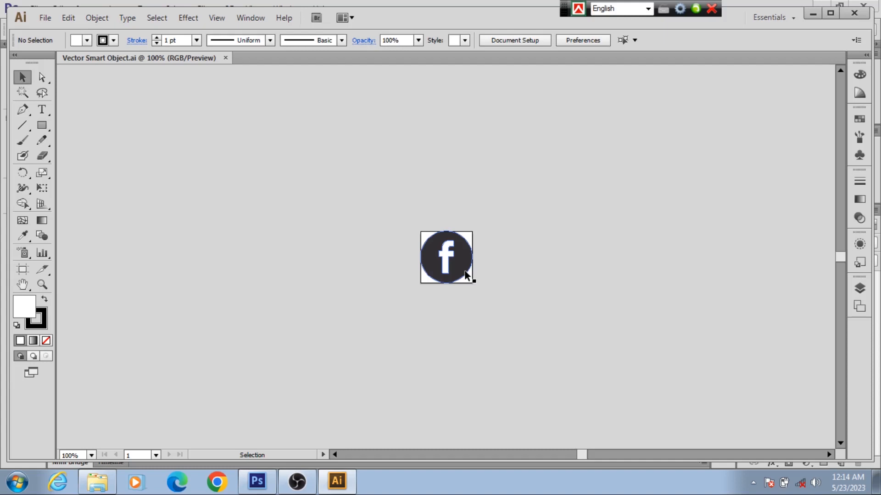
left_click(466, 277)
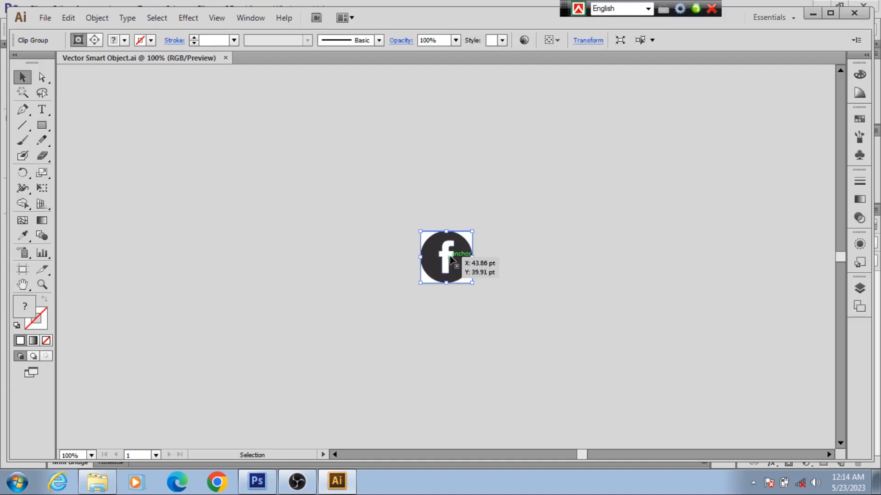
key("alt+Tab")
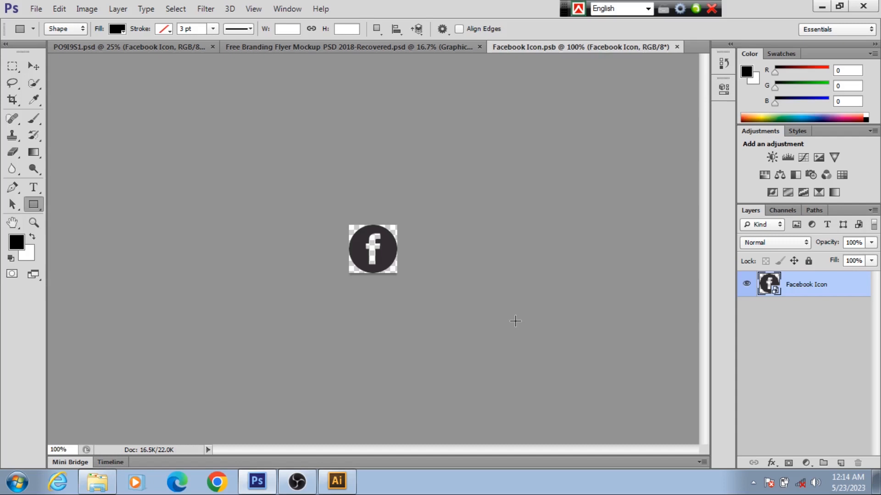
key("ctrl+w")
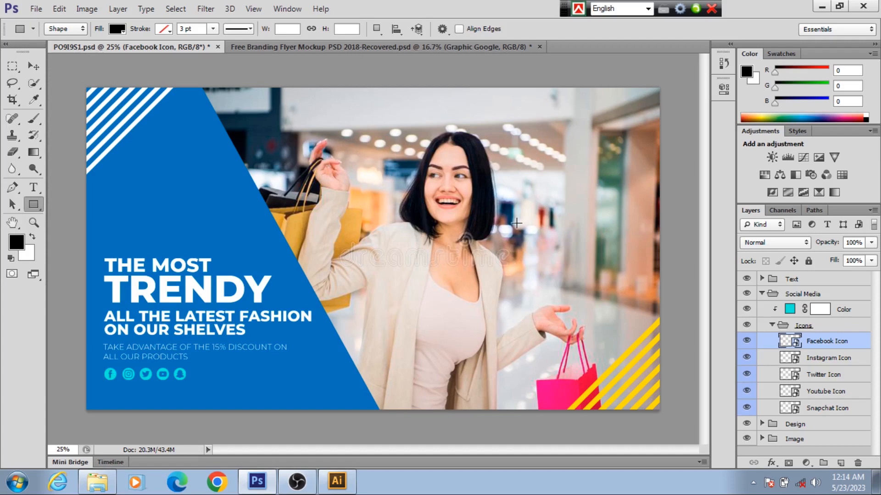
- Collapse the Social Media group and review the headline and body text layers inside the Text group
left_click(761, 293)
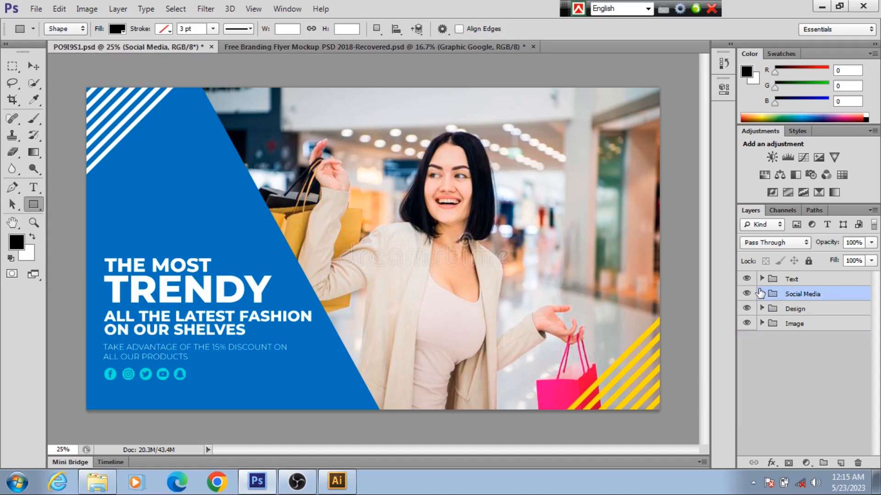
left_click(761, 278)
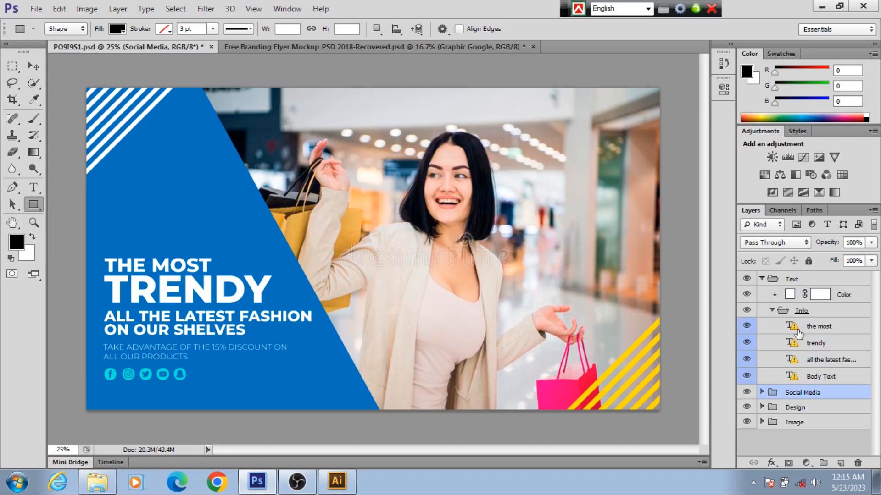
left_click(814, 361)
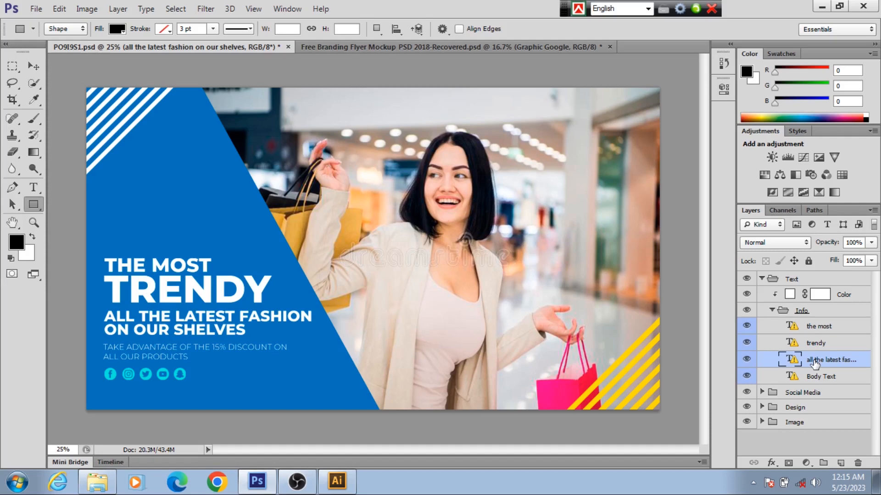
left_click(807, 377)
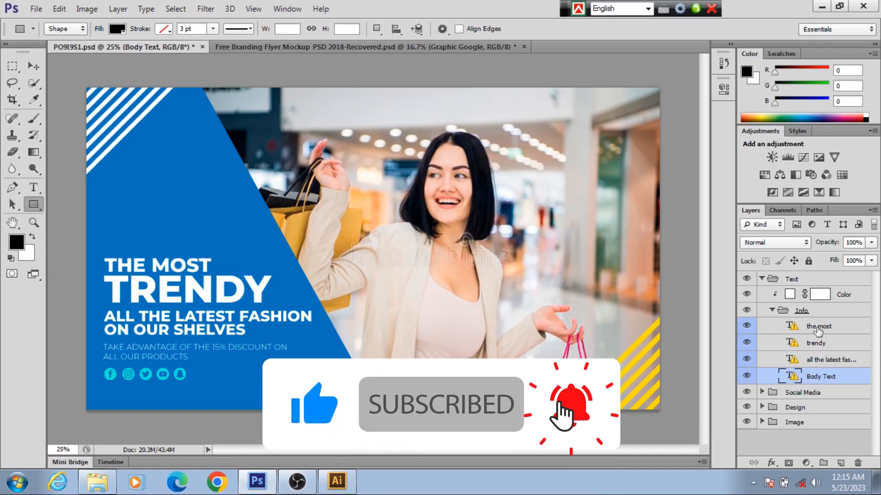
left_click(818, 327)
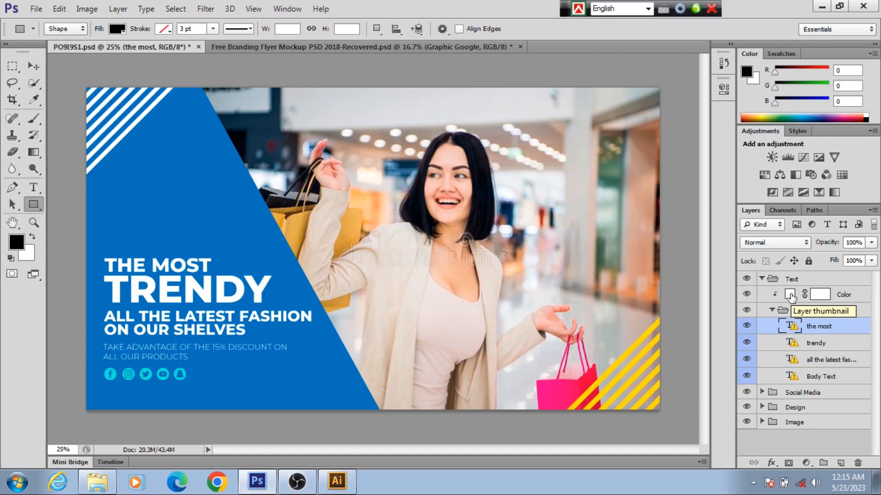
left_click(762, 279)
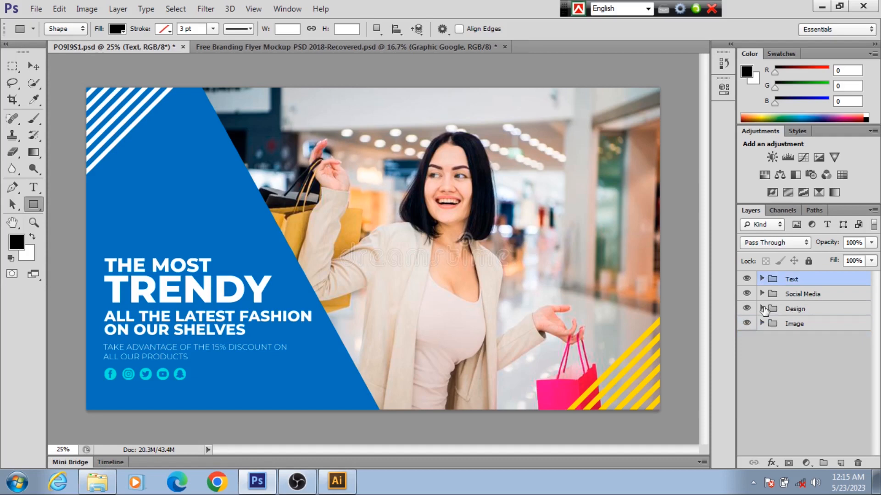
- Expand the Design group and check the black stripes and Rectangle 1 layers by toggling their visibility
left_click(762, 308)
left_click(746, 358)
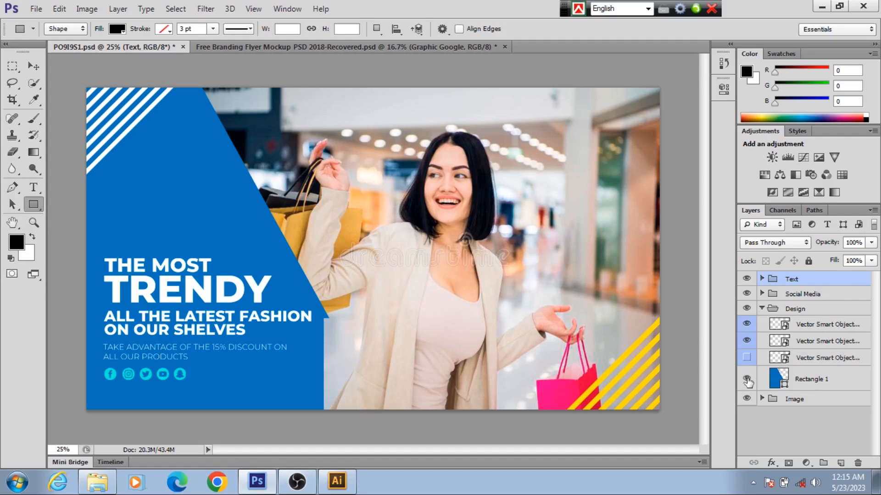
left_click(746, 379)
- Try a light pink fill on the Rectangle 1 shape, revert to the blue fill and collapse the Design group
left_click(774, 381)
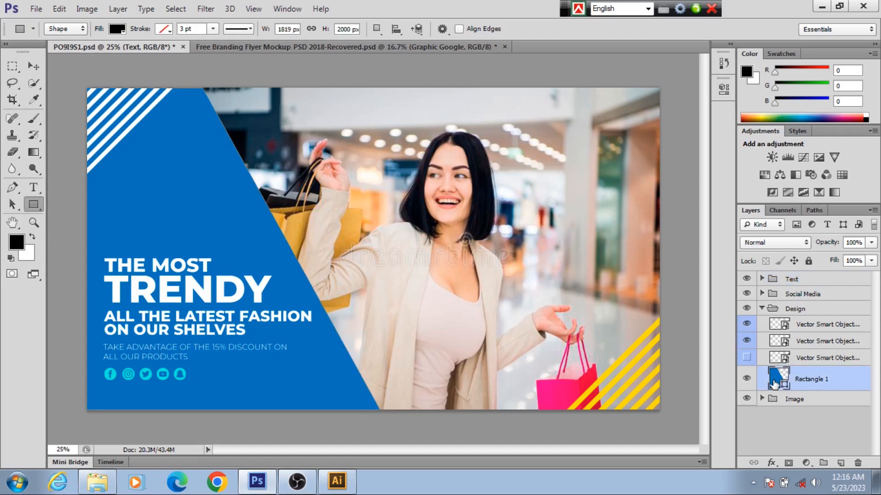
left_click(120, 30)
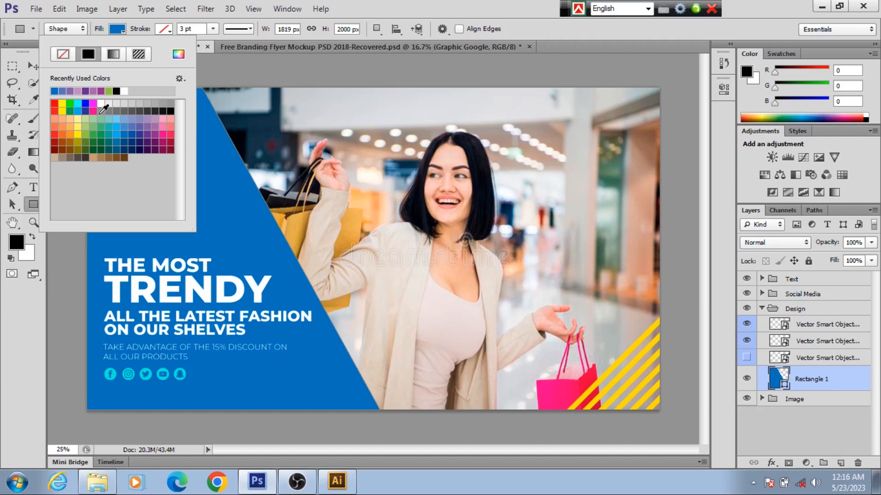
left_click(167, 125)
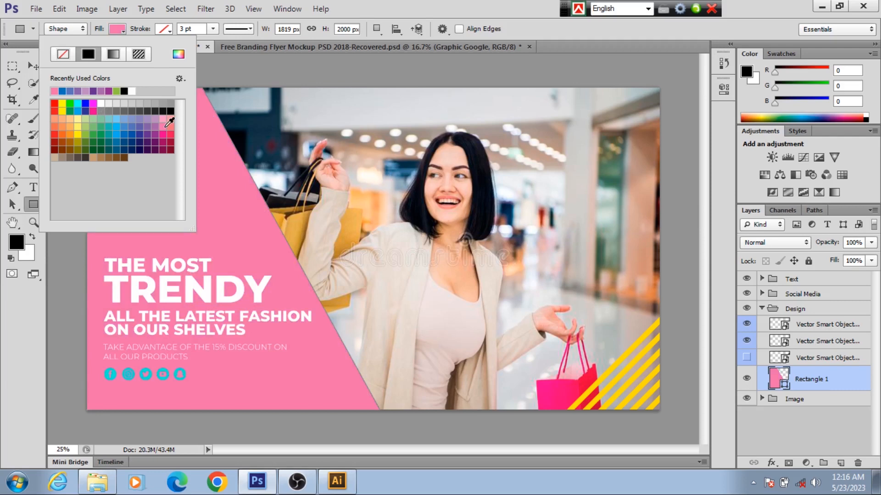
key("Escape")
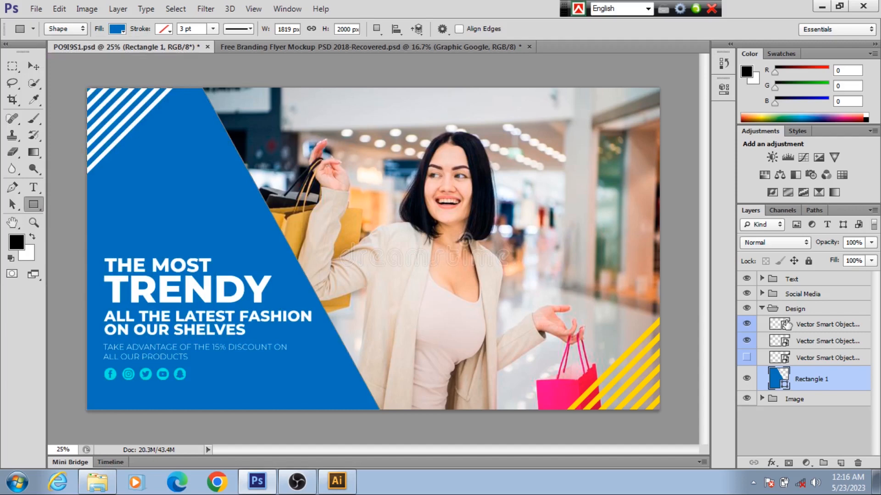
left_click(762, 308)
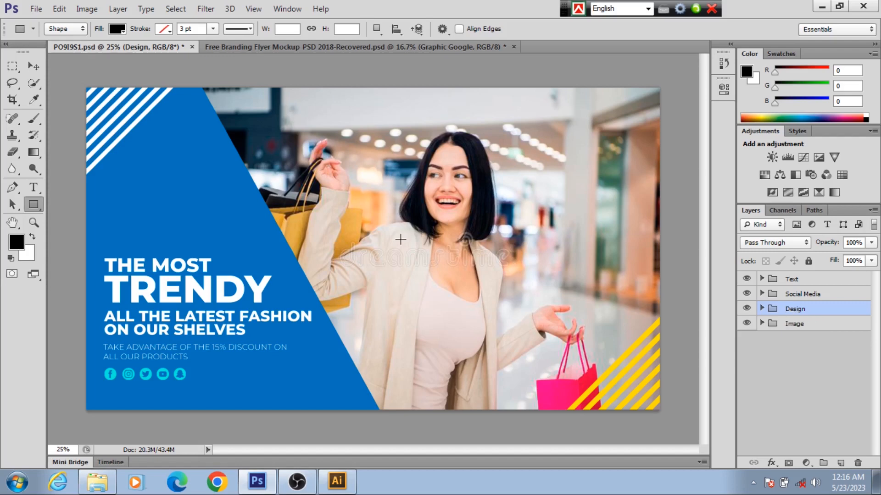
- Start a Save for Web export of the banner and set its file format to PNG-8
left_click(36, 9)
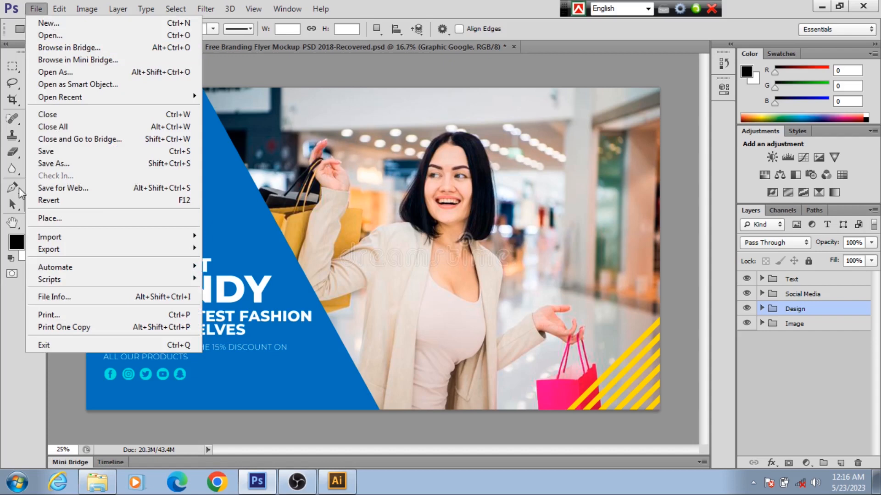
left_click(63, 188)
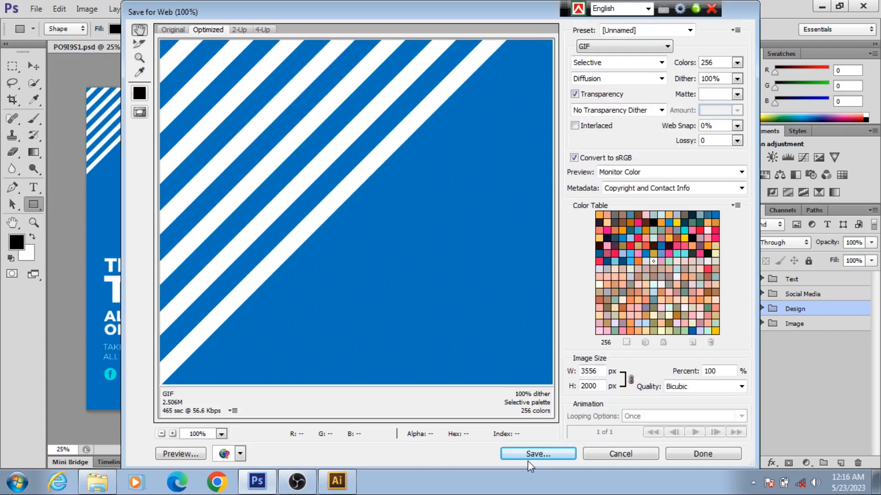
left_click(528, 459)
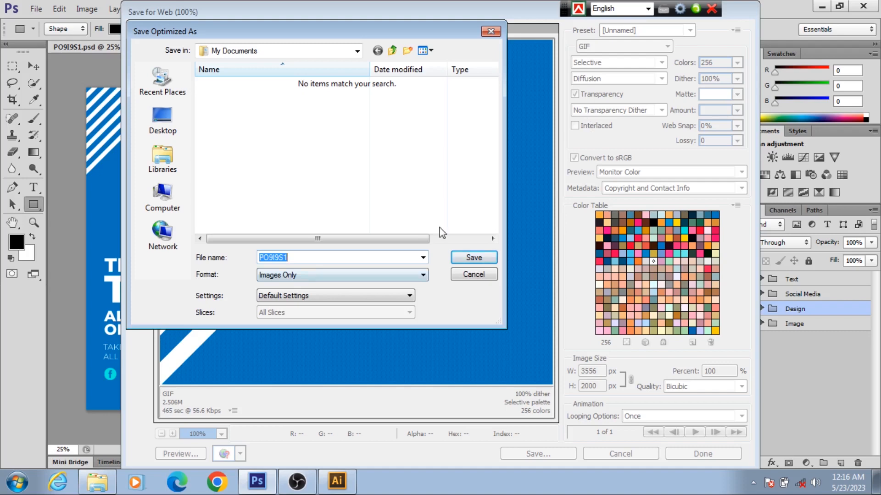
left_click(623, 47)
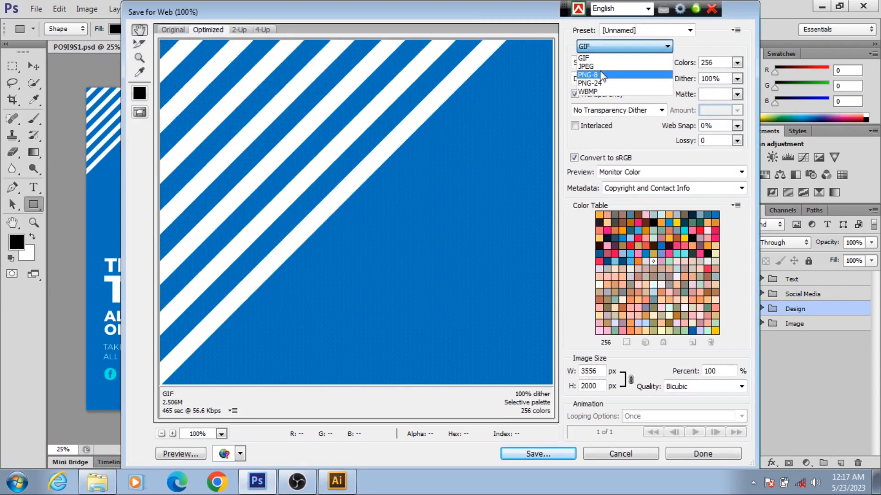
left_click(597, 75)
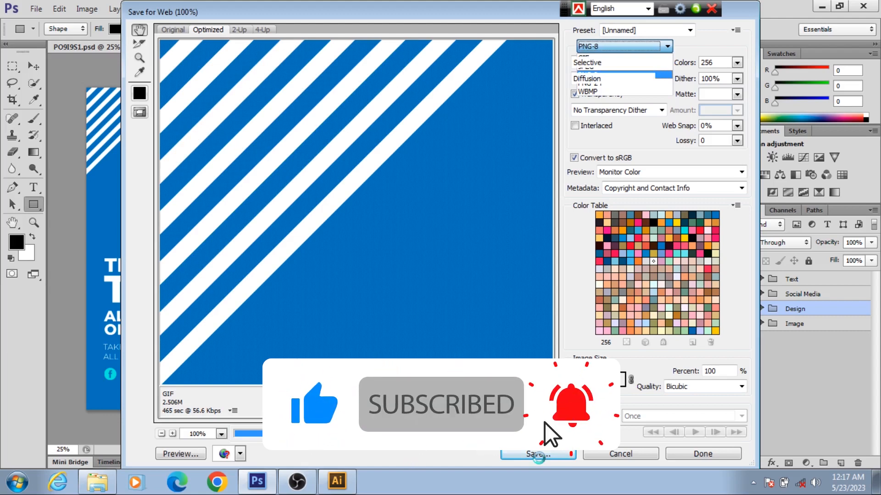
- Save the exported PNG-8 image to the Desktop under the file name ewrrw
left_click(545, 453)
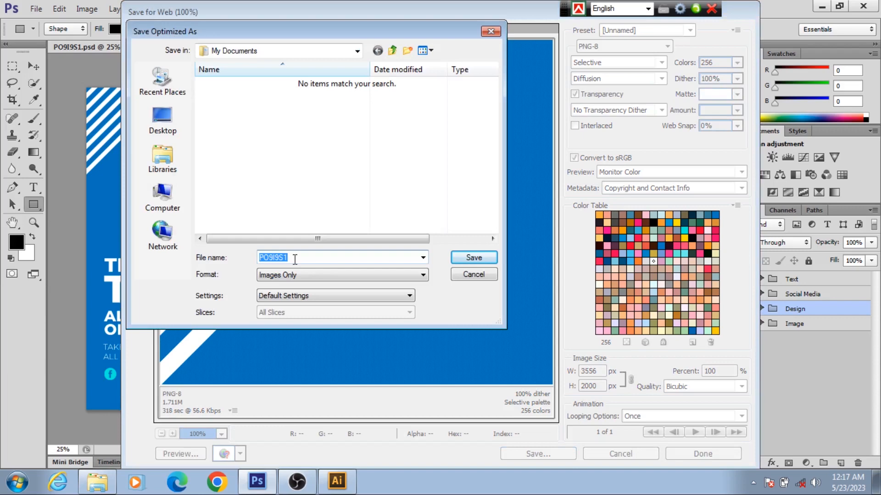
type("ewrw")
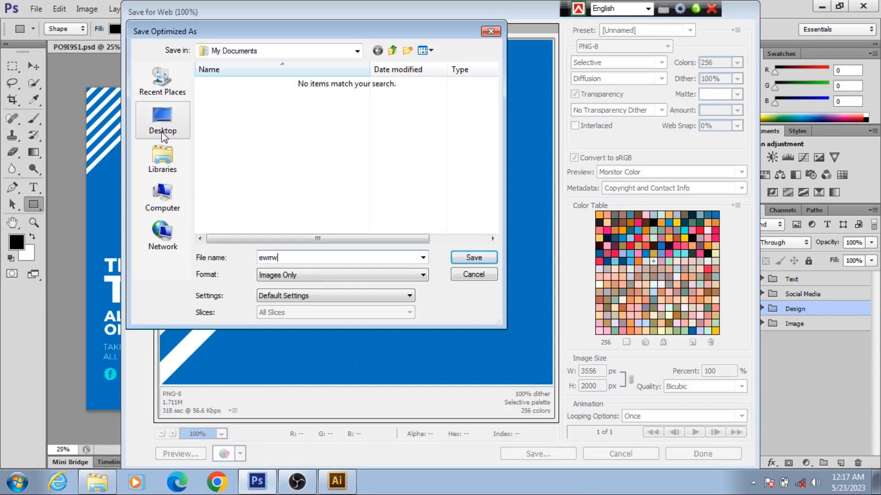
left_click(163, 131)
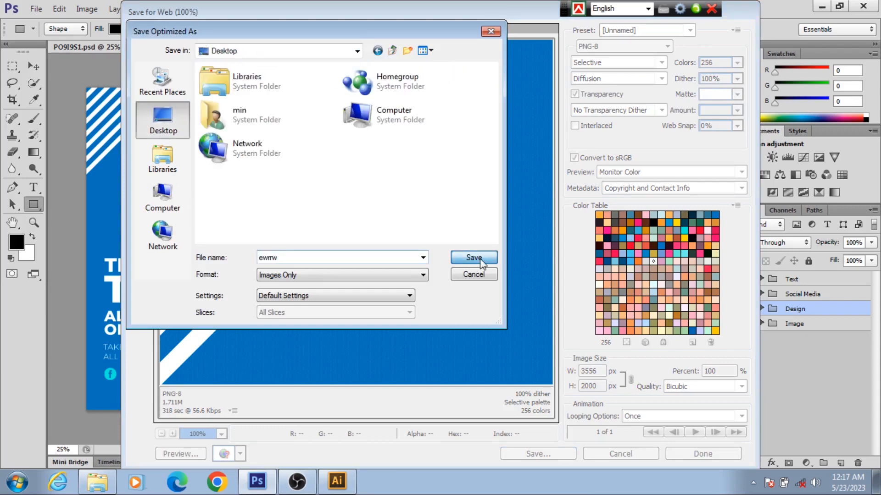
left_click(477, 258)
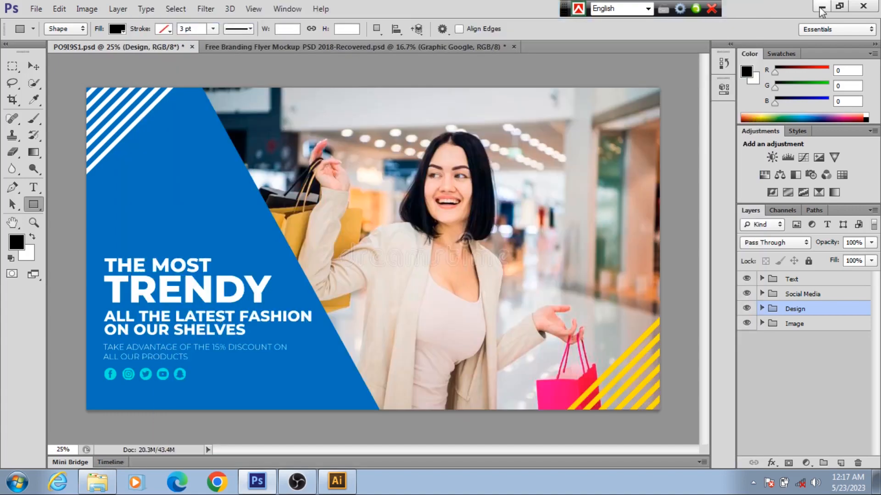
- Minimize Photoshop and Illustrator and open the exported ewrrw image from the desktop in Windows Photo Viewer
left_click(821, 7)
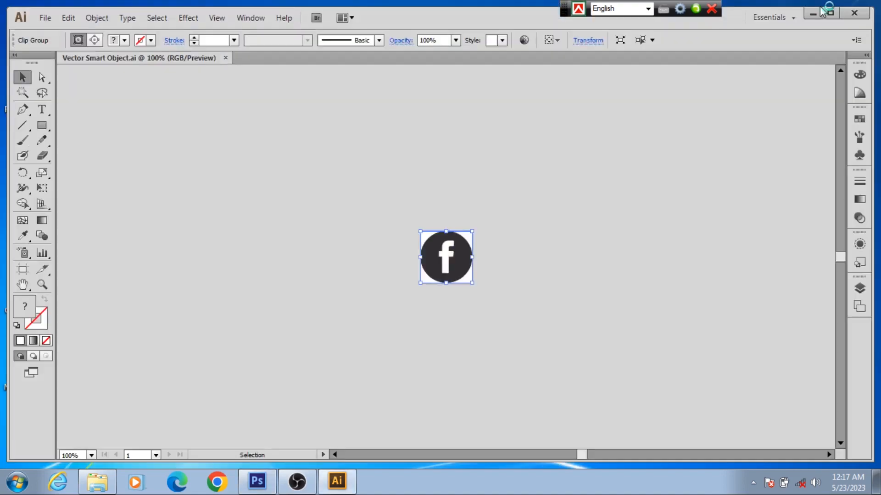
left_click(820, 11)
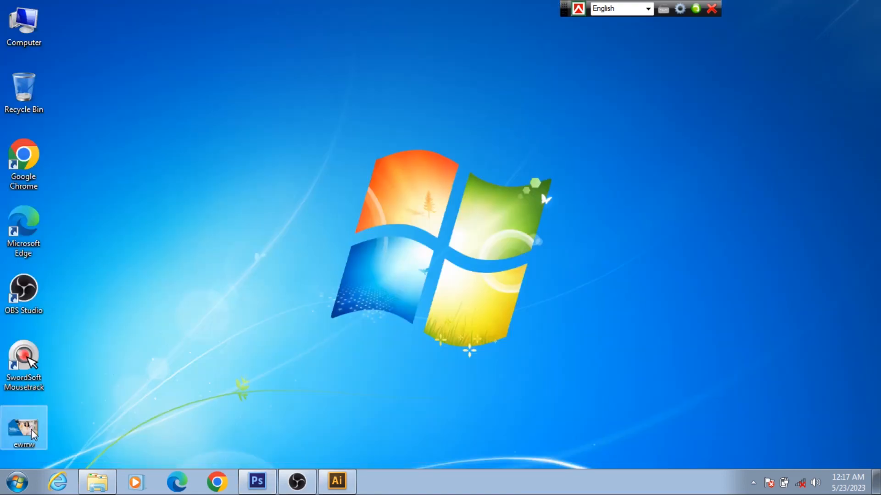
right_click(32, 430)
mouse_move(130, 271)
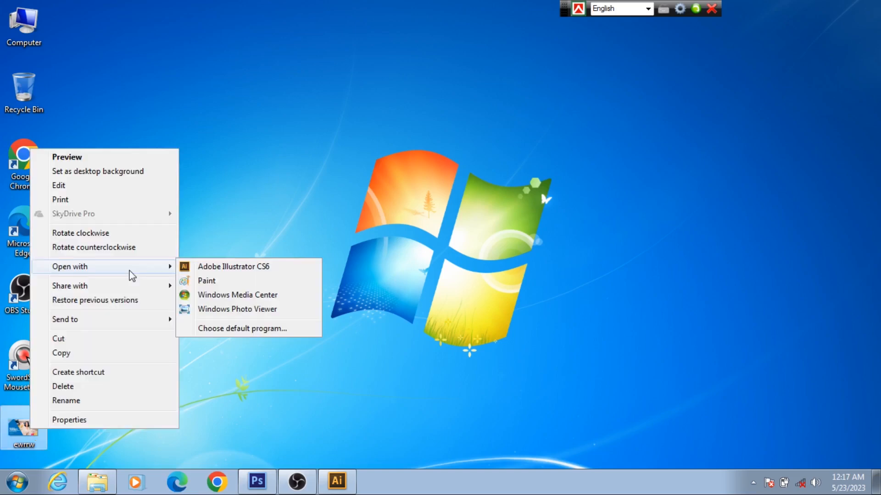
left_click(237, 309)
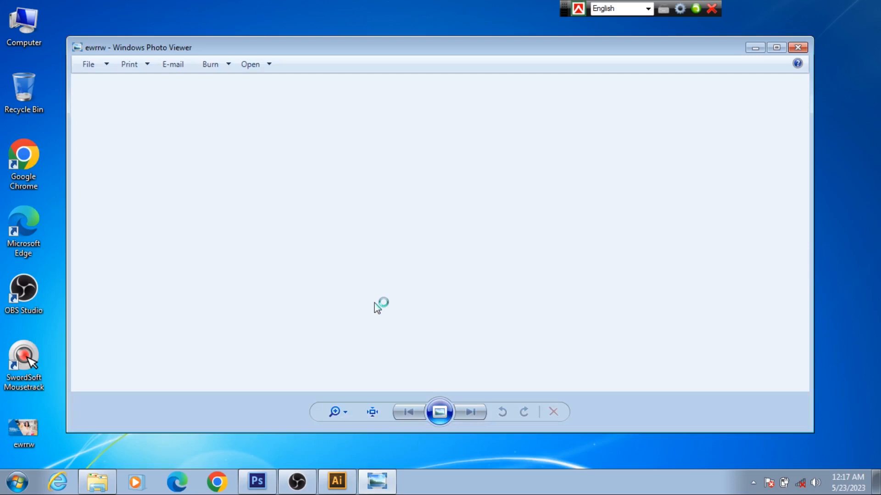